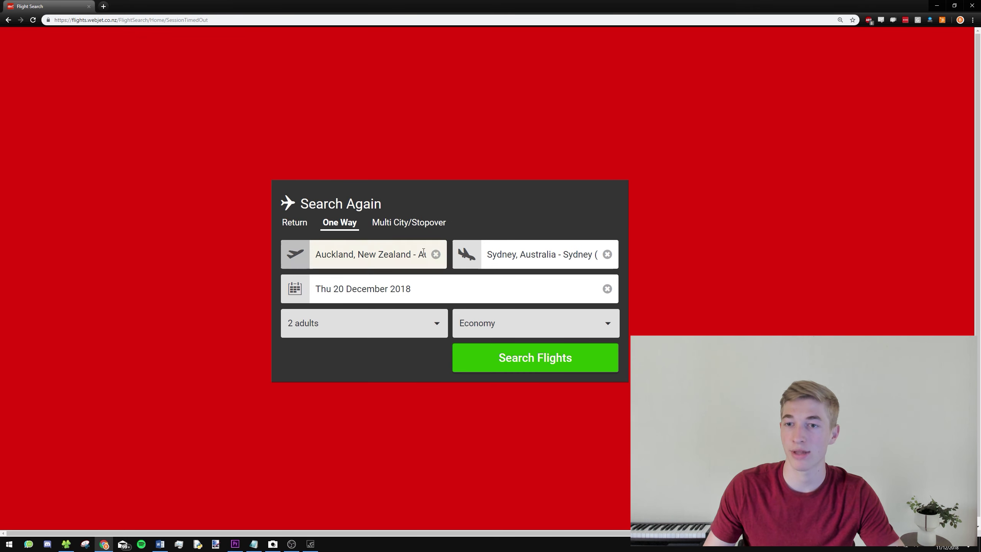
- Clear the origin, destination and date, set adults to 1, and switch the search to Return
left_click(435, 254)
left_click(607, 254)
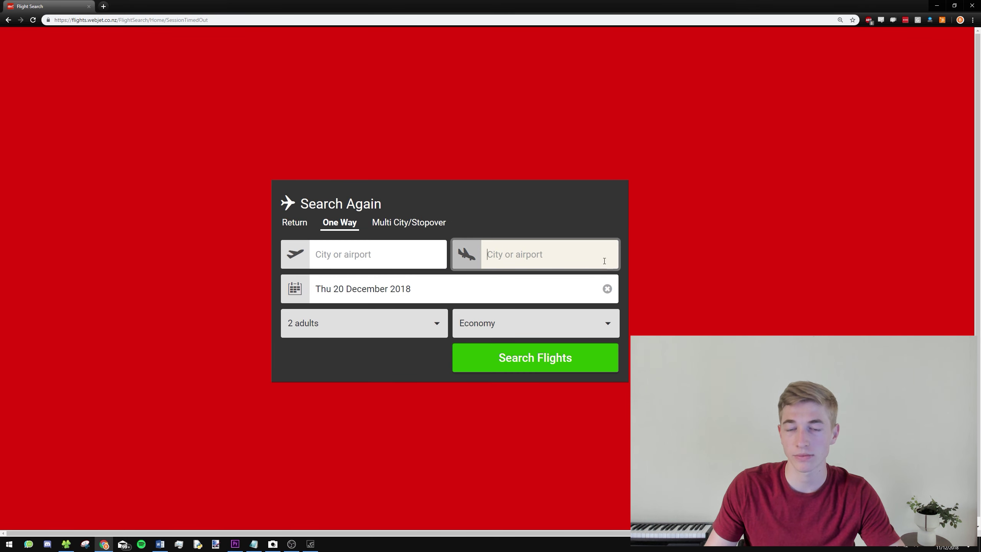
left_click(607, 289)
left_click(655, 279)
left_click(343, 328)
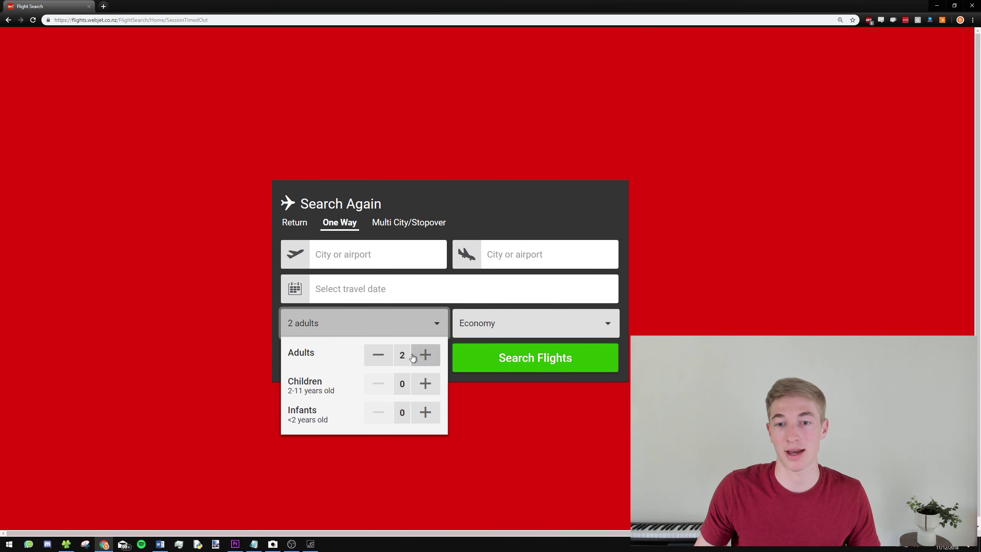
left_click(138, 340)
left_click(295, 223)
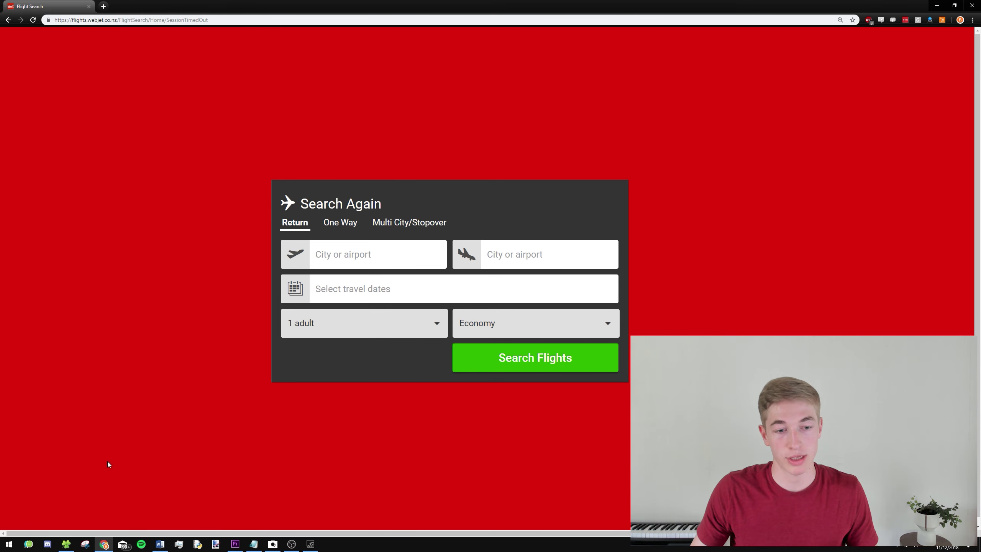
- Search 'snipping' to launch Snipping Tool, move its window to the centre, then minimise it
left_click(7, 545)
type("snipping")
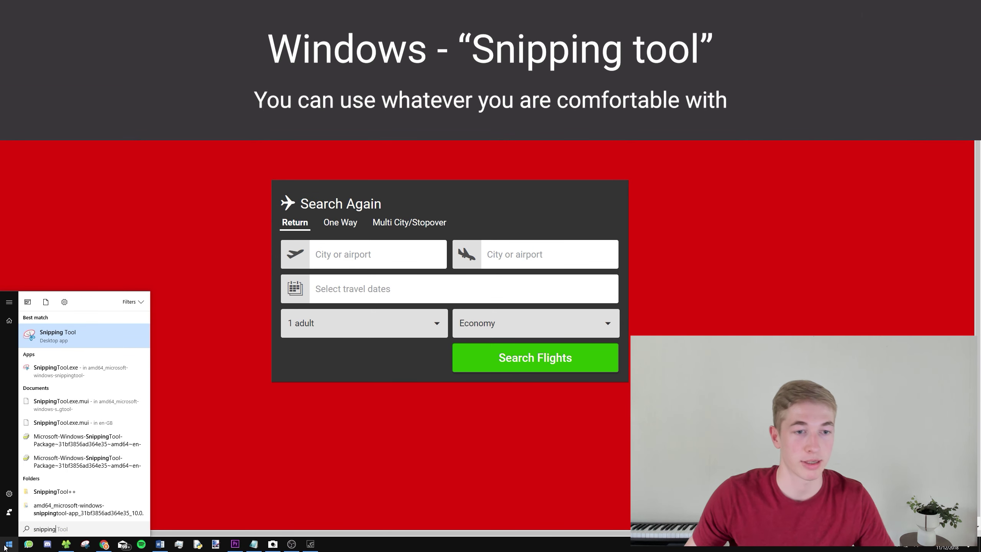
left_click(76, 335)
left_click_drag(77, 141, 388, 132)
left_click(434, 132)
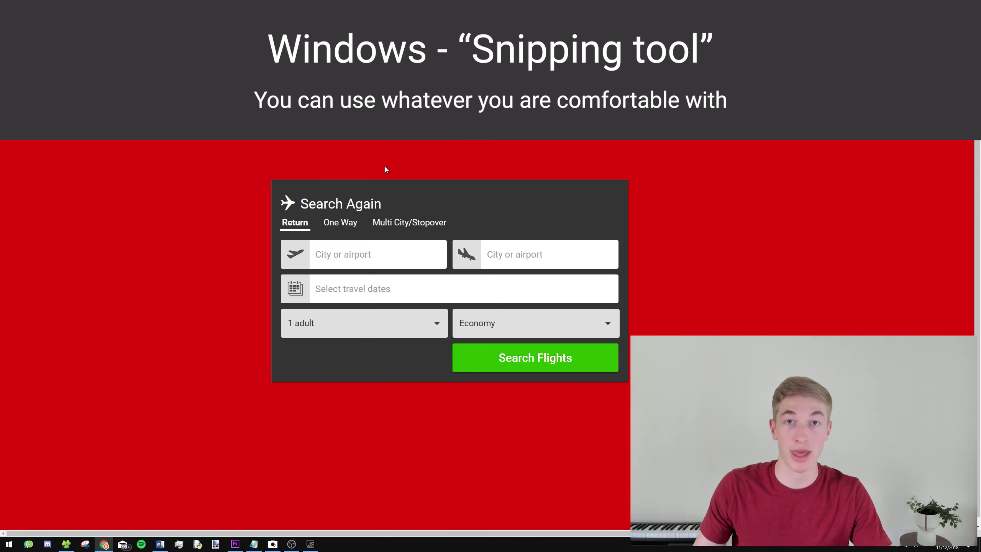
- Switch Snipping Tool to Window Snip mode and capture the browser showing the blank return-trip form
left_click(86, 545)
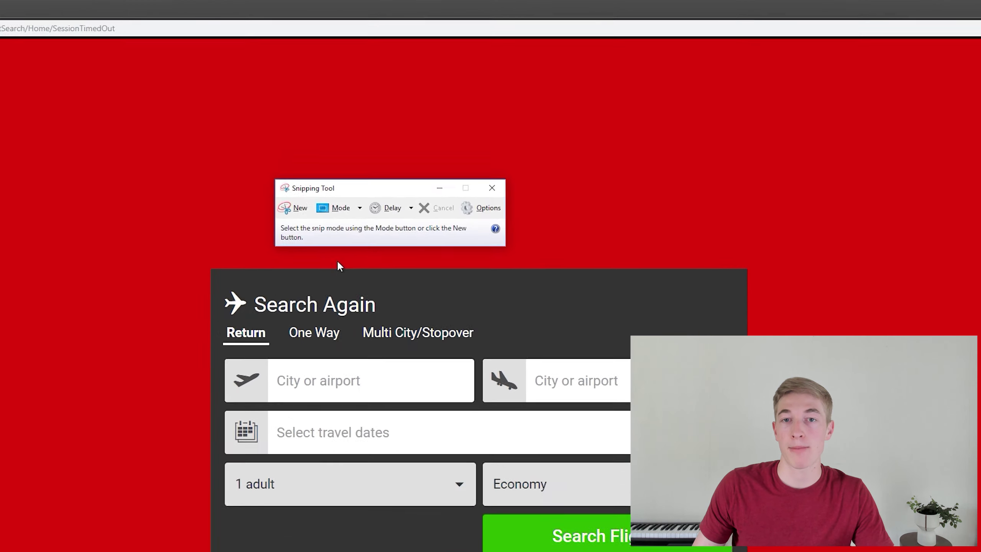
left_click(344, 208)
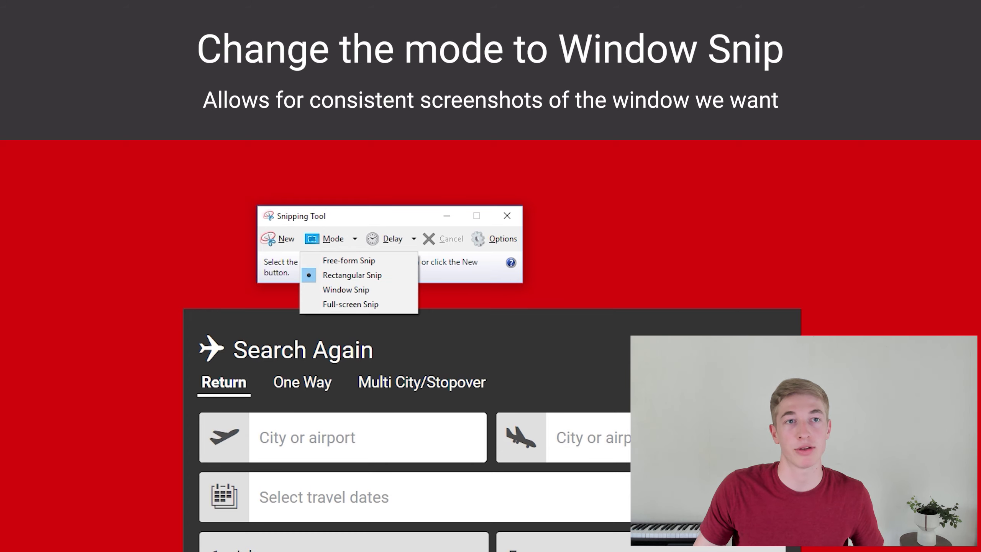
left_click(348, 289)
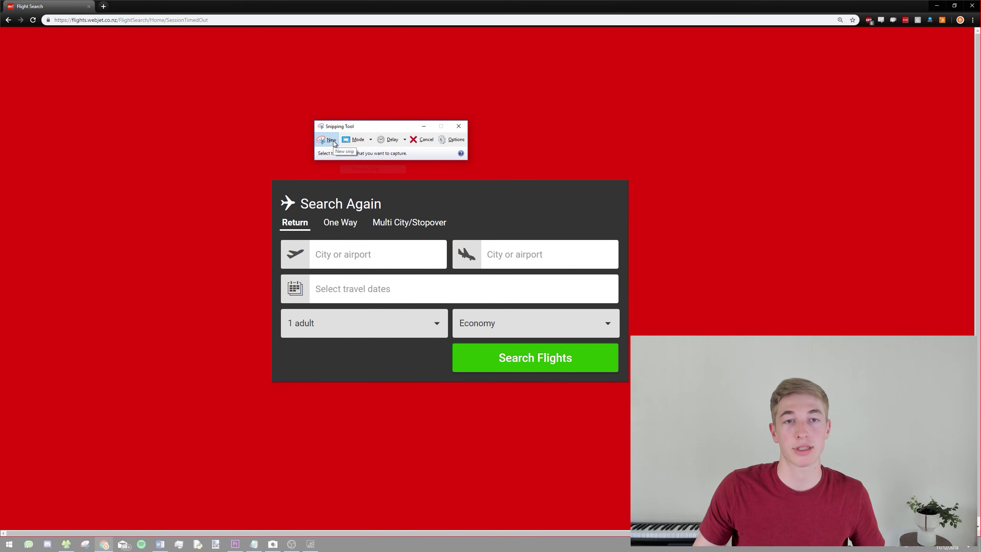
left_click(231, 158)
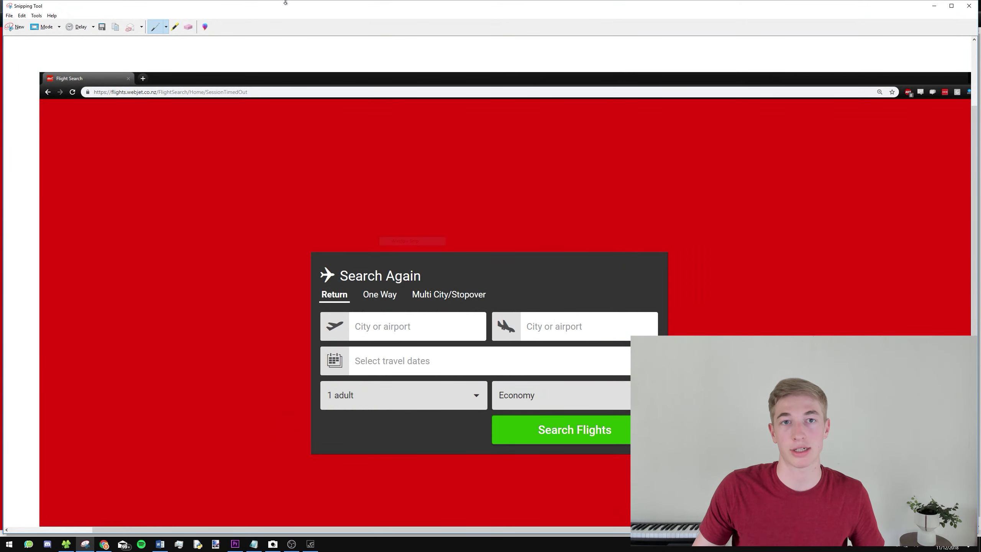
scroll(412, 269, "down", 2)
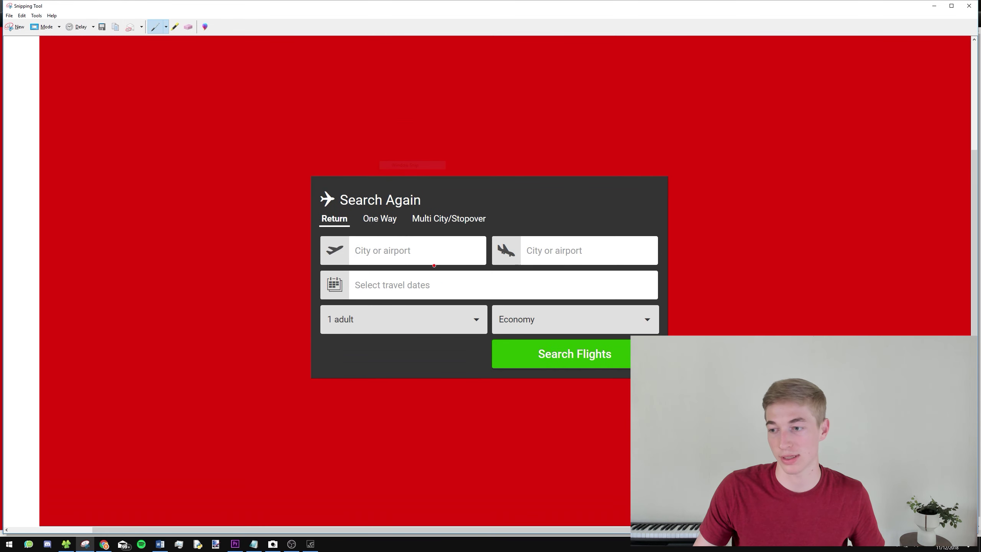
scroll(412, 269, "up", 2)
scroll(409, 263, "down", 1)
scroll(401, 216, "up", 2)
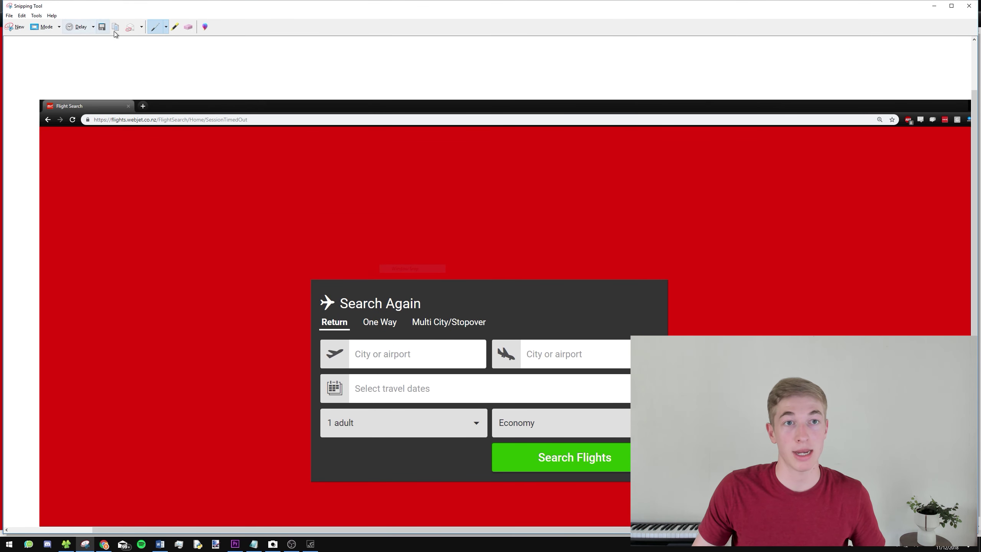
- Save the capture as 'Step 1' in the Software Simulation folder inside the tips folder
left_click(104, 27)
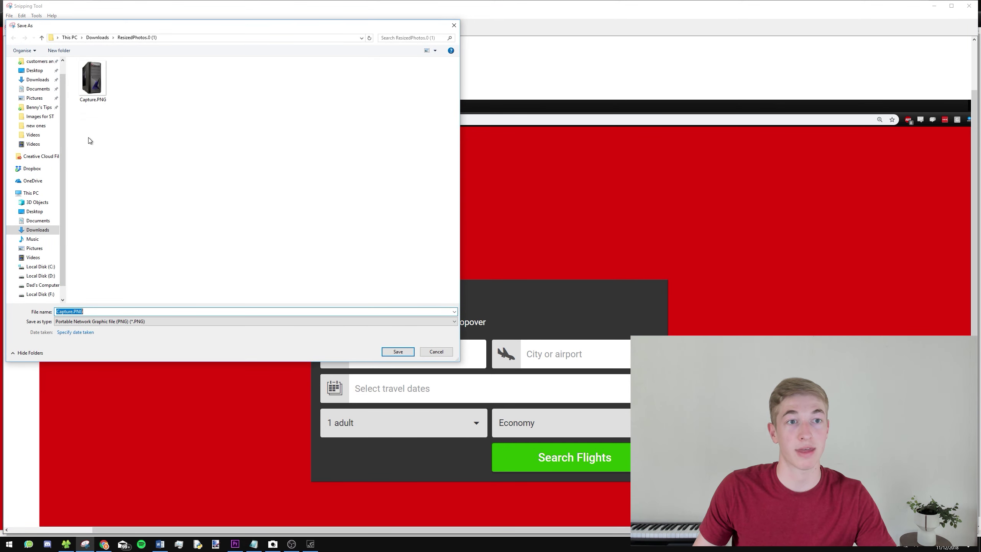
left_click(39, 106)
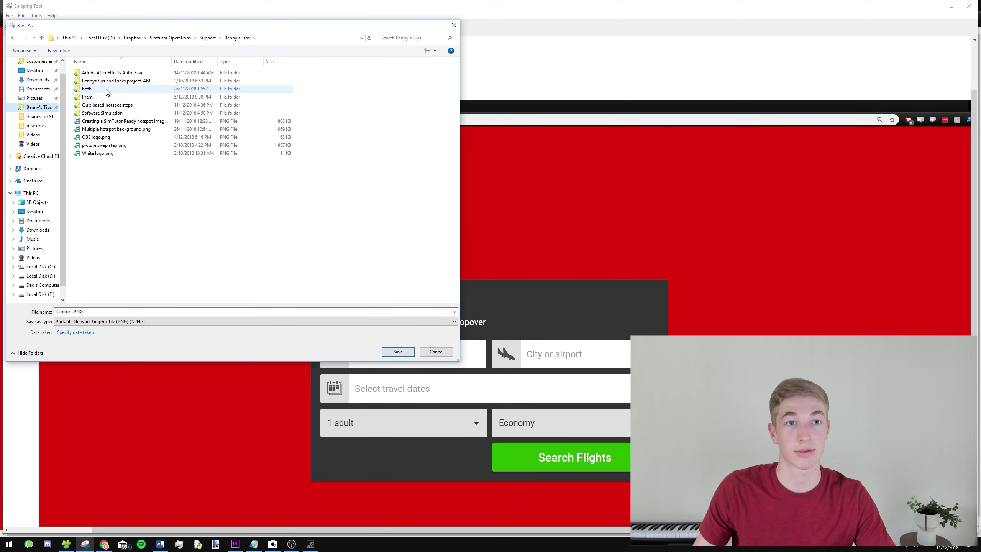
double_click(115, 113)
left_click(90, 311)
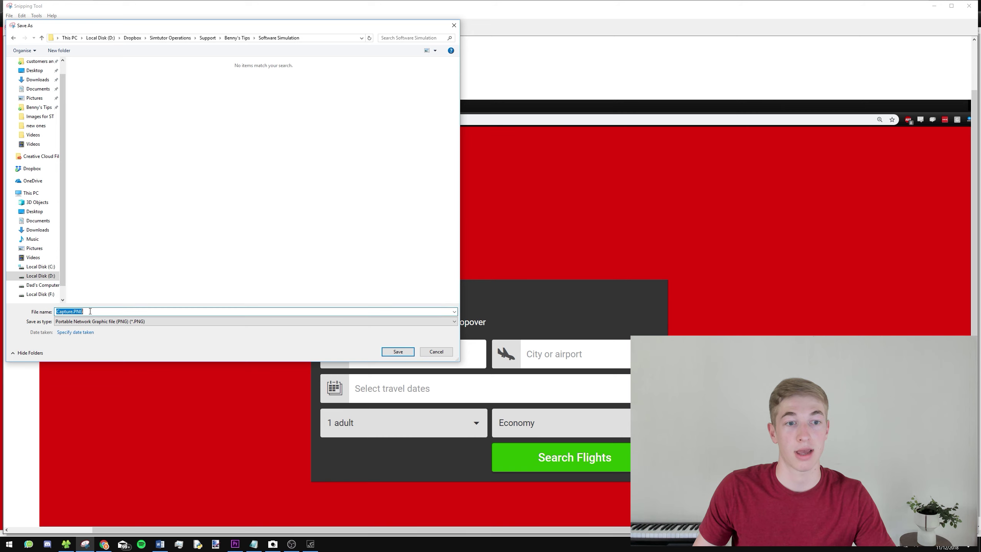
type("Step 1")
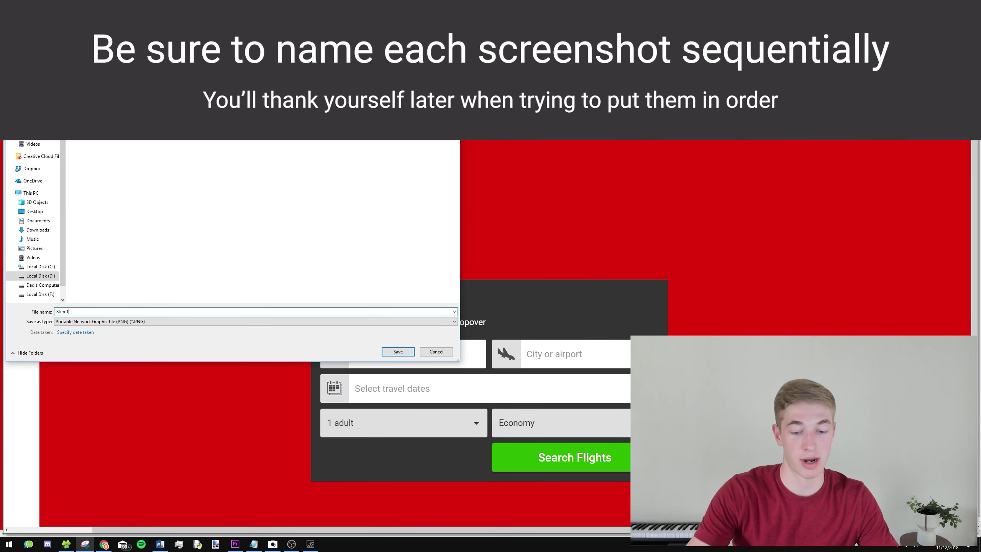
key("Return")
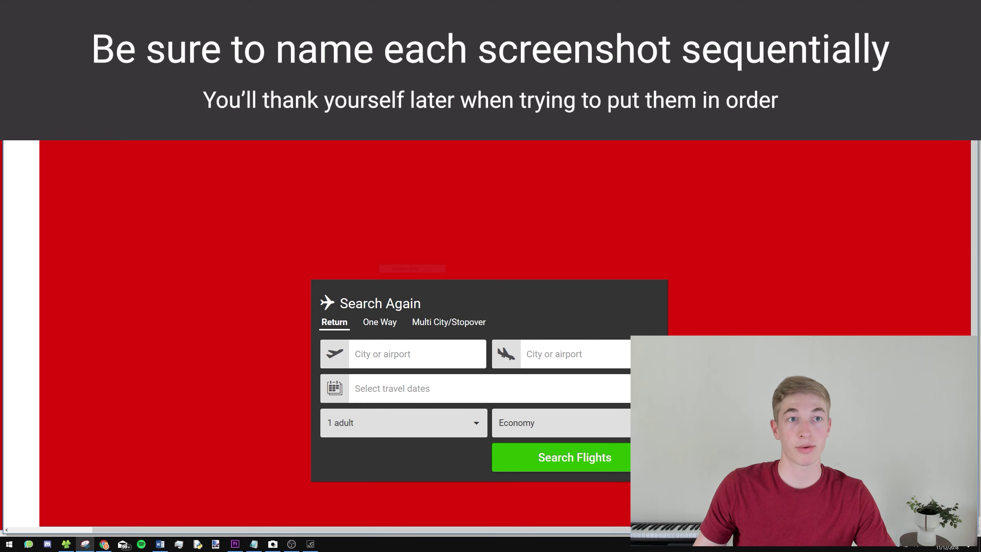
- Minimise the snip, set the Webjet search to One Way, and restore Snipping Tool
key("super+Down")
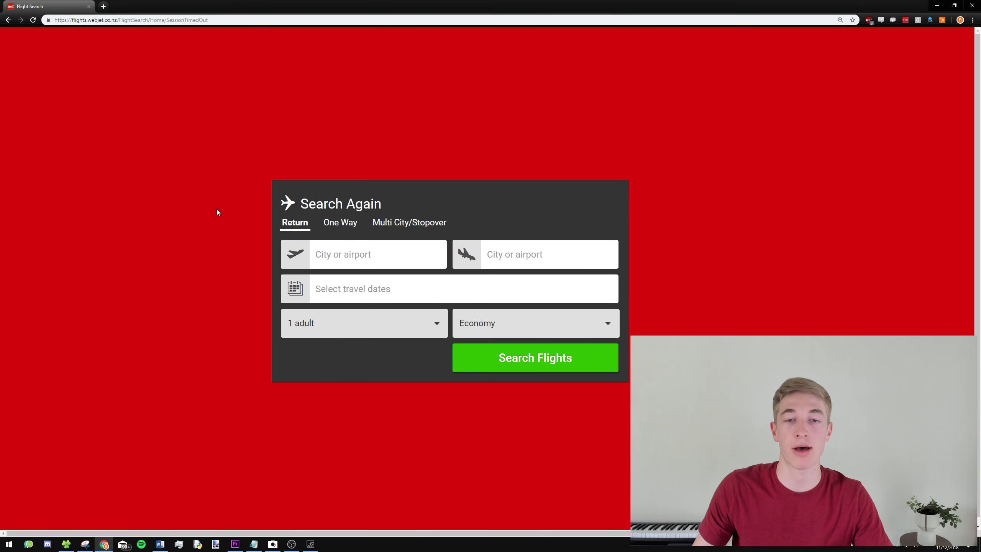
left_click(340, 224)
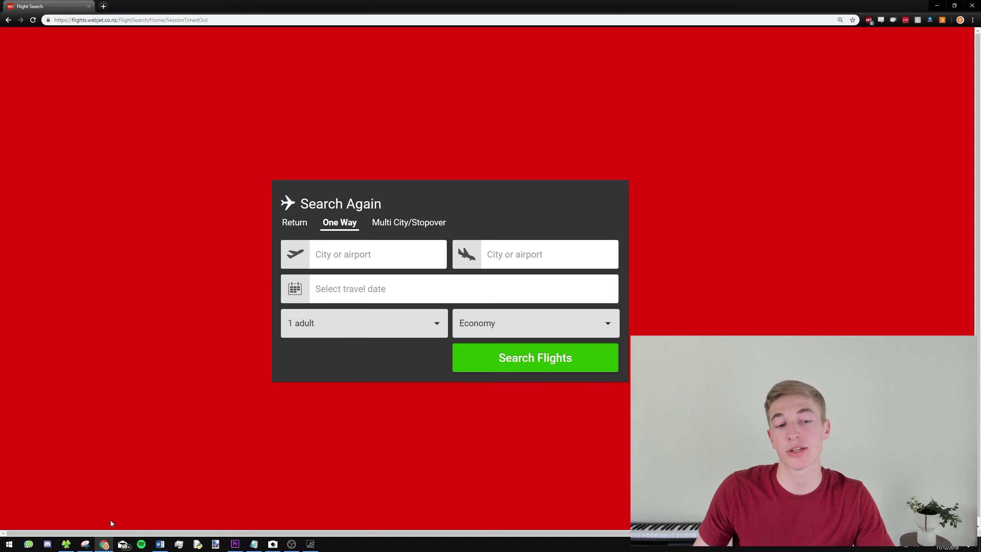
left_click(86, 545)
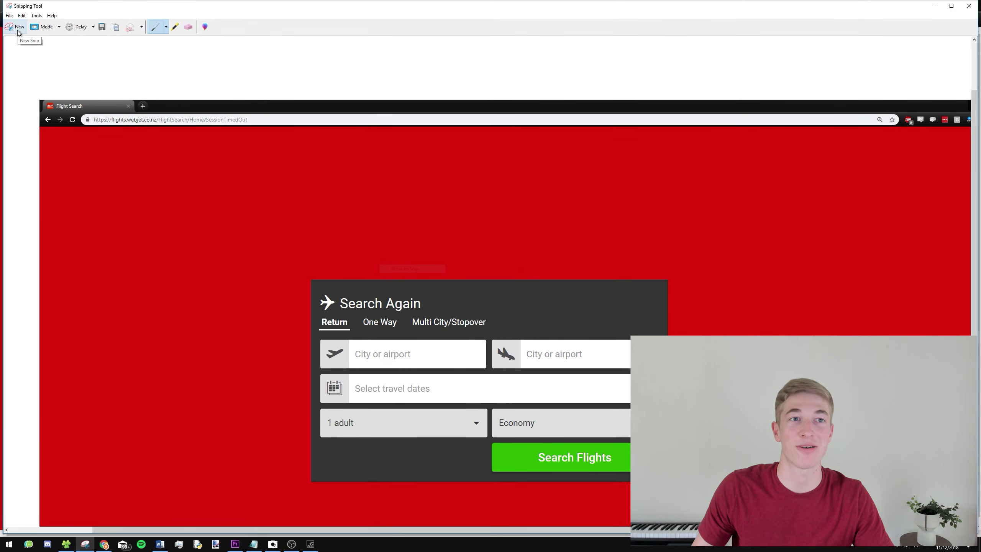
- Take a new window snip of the one-way form and save it as 'Step 2'
left_click(17, 30)
left_click(247, 139)
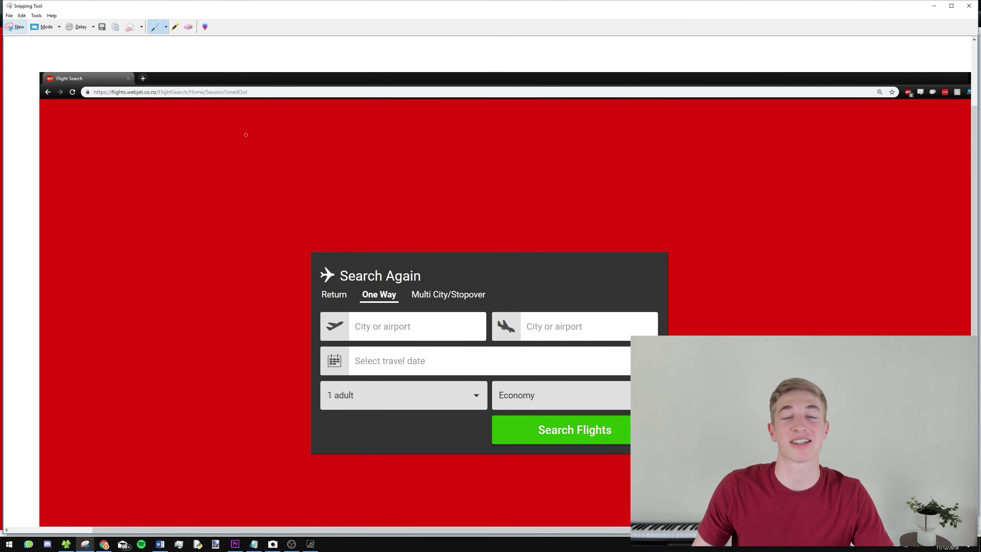
left_click(102, 26)
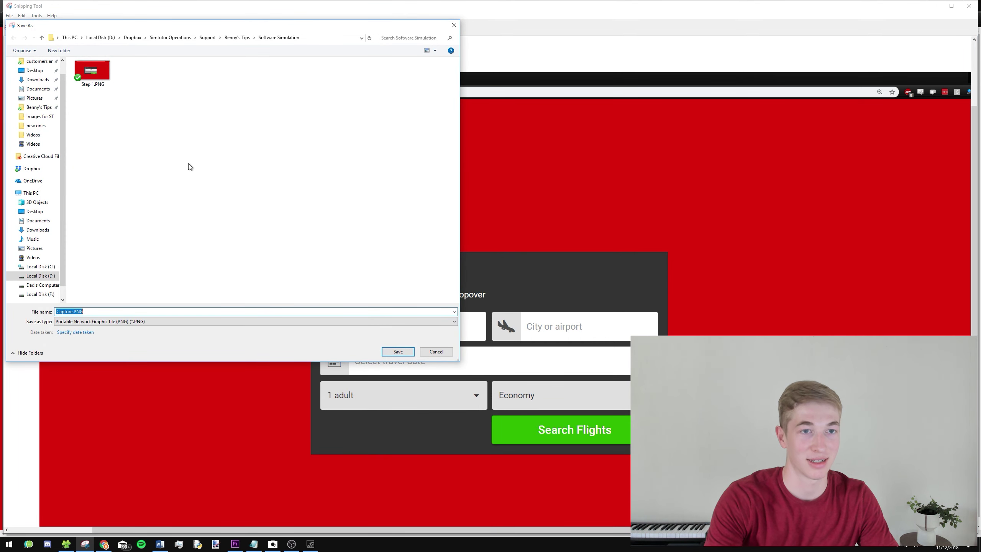
type("Step 2")
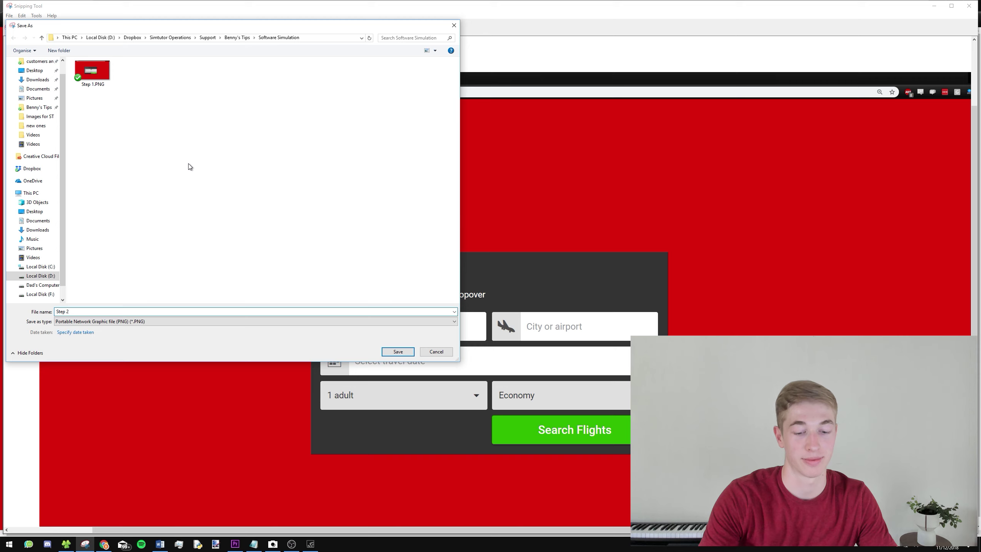
key("Return")
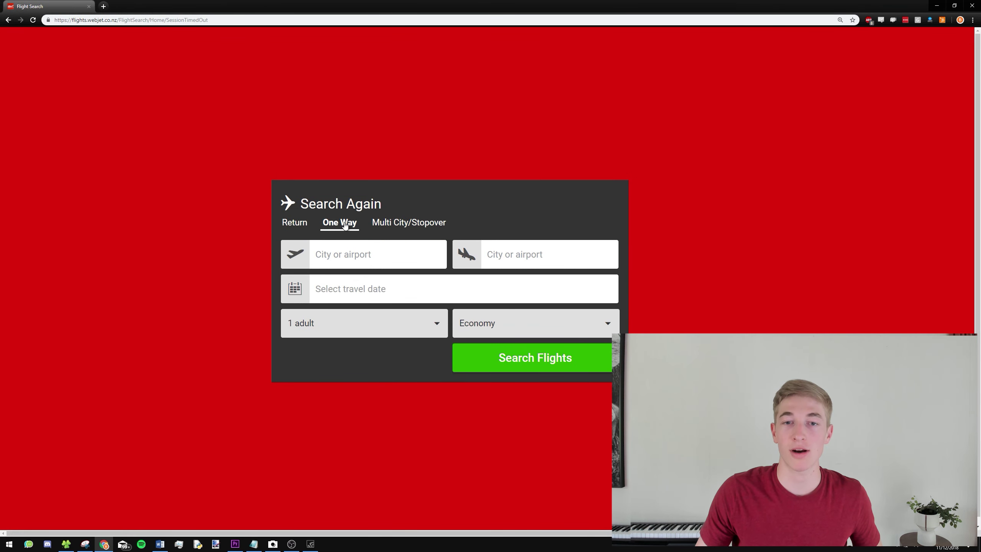
- Enter 'auck' in the origin field and select Auckland Intl (AKL) as the departure city
left_click(342, 255)
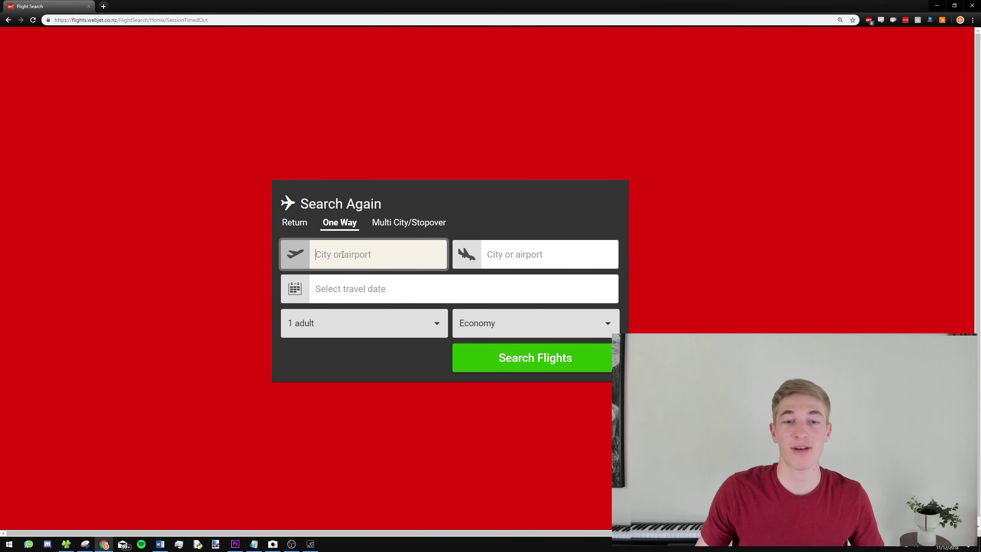
type("auck")
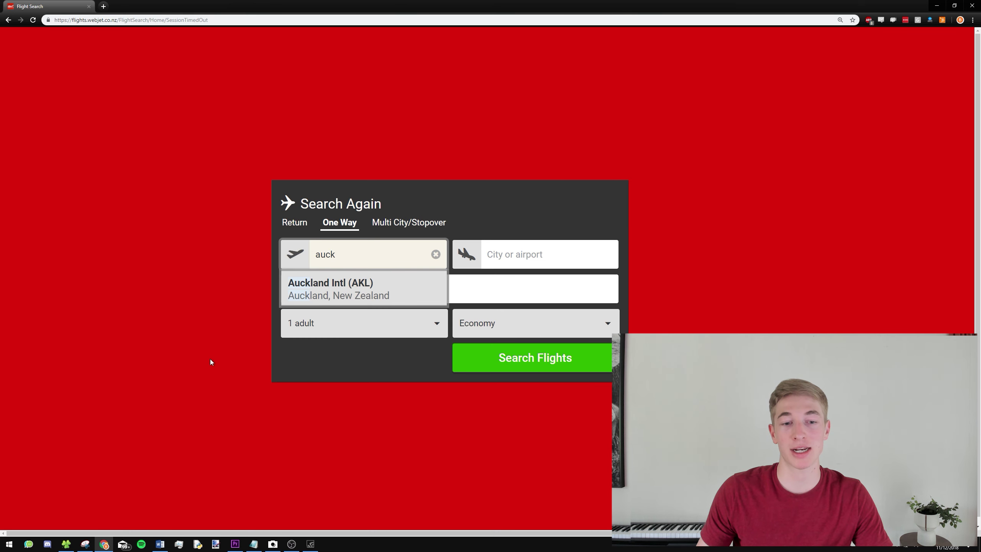
left_click(86, 546)
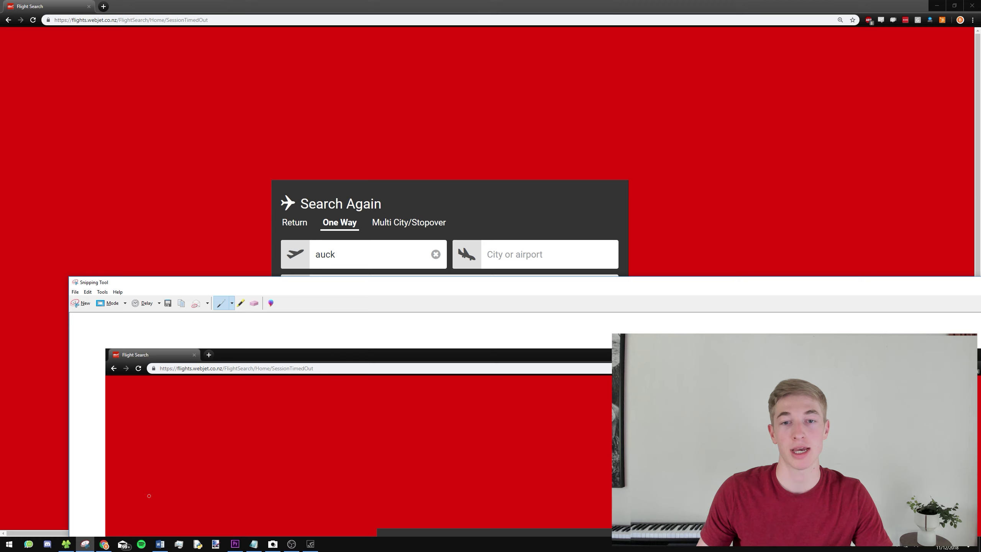
left_click(241, 203)
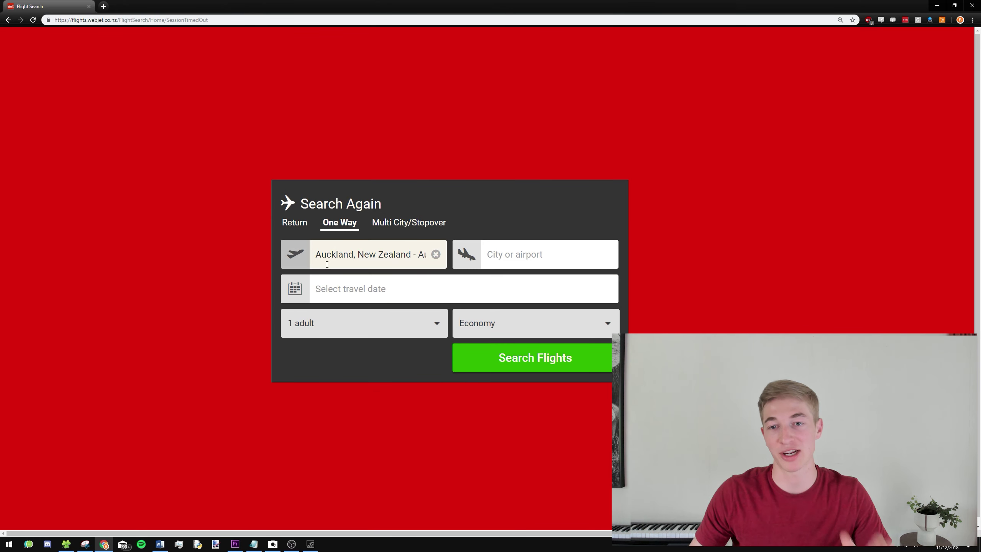
left_click(435, 255)
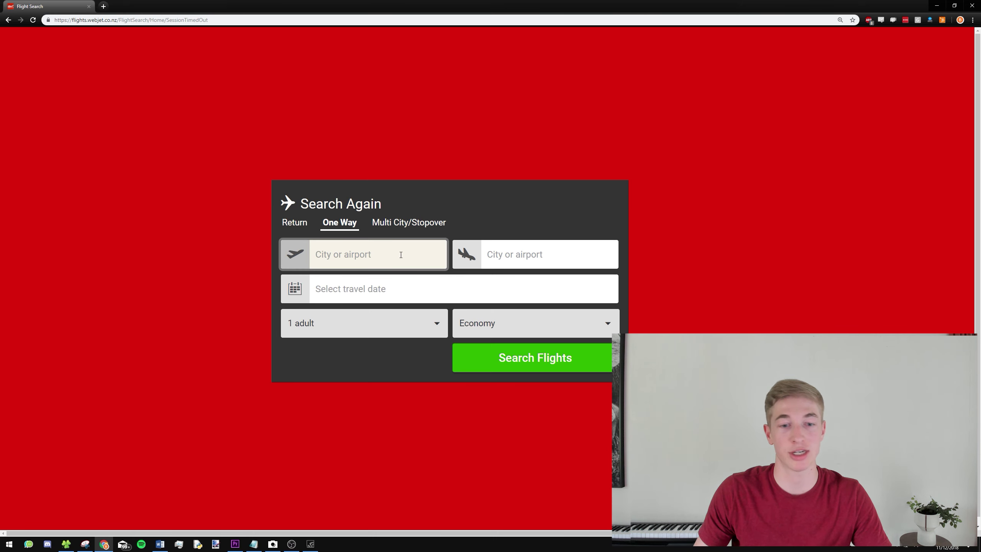
type("auck")
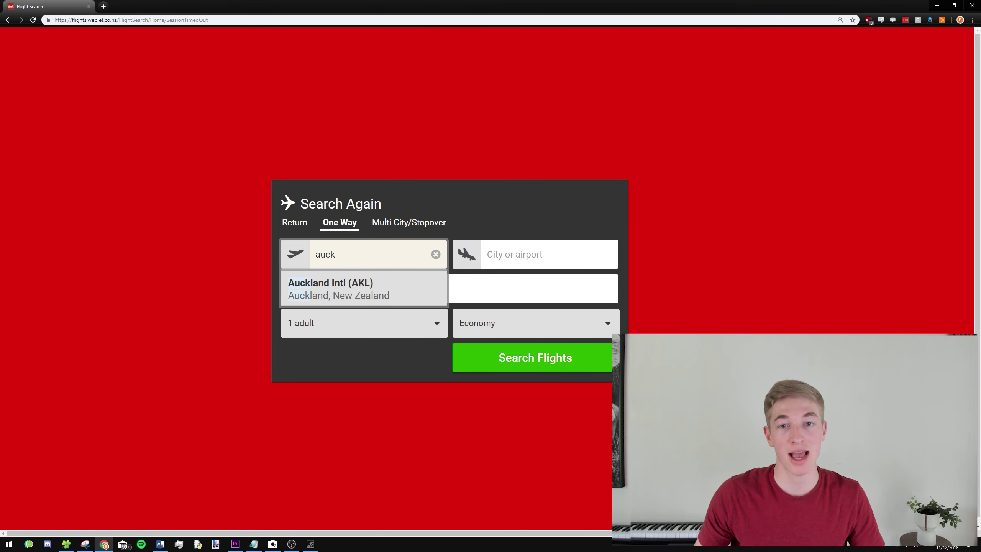
left_click(347, 288)
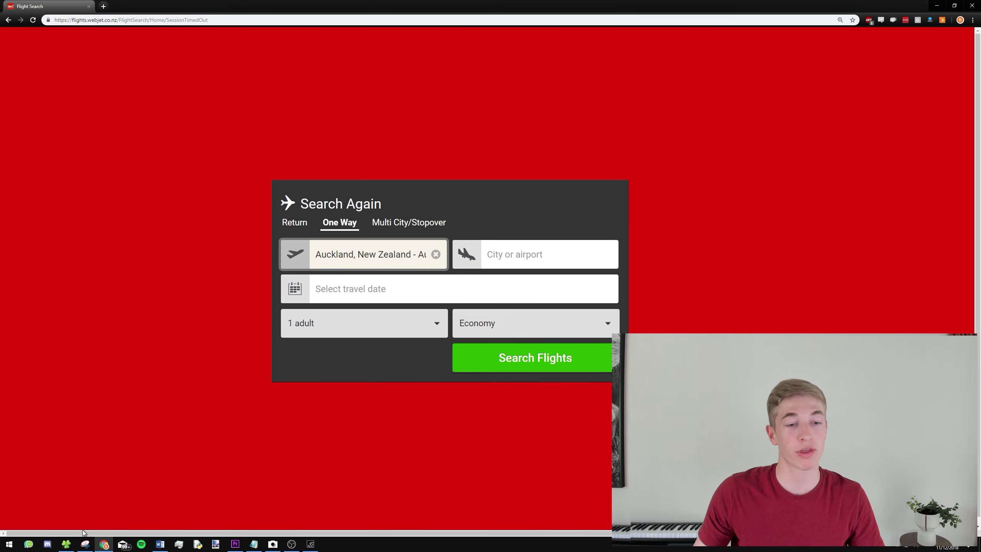
left_click(85, 544)
- Move the Snipping Tool window higher, set a 3-second delay, and start a new delayed snip
left_click_drag(289, 288, 328, 208)
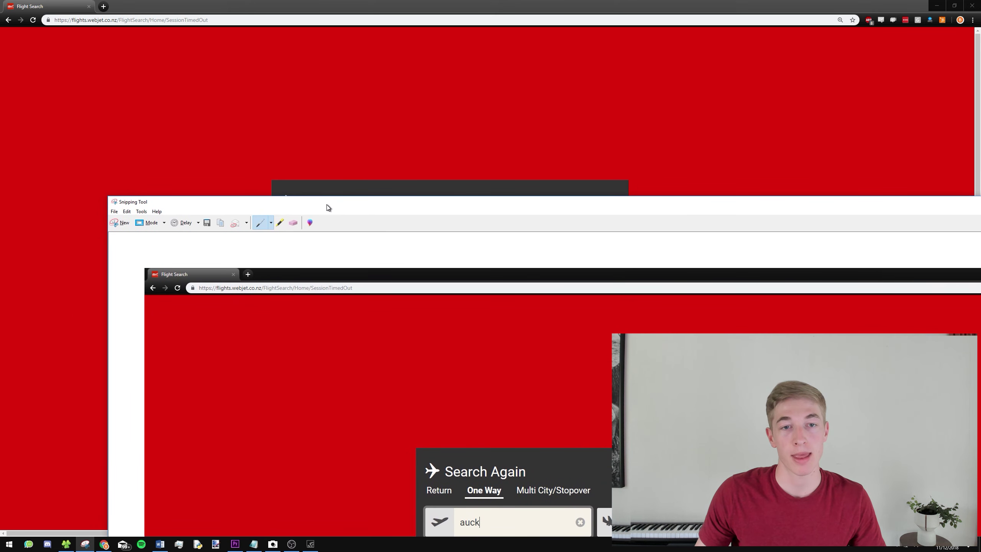
left_click(184, 224)
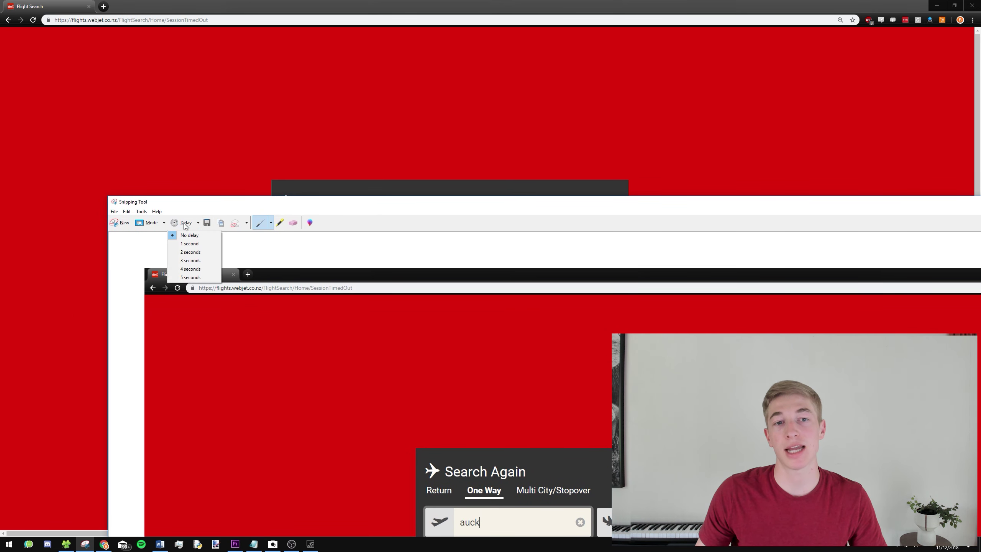
left_click(191, 261)
left_click(259, 156)
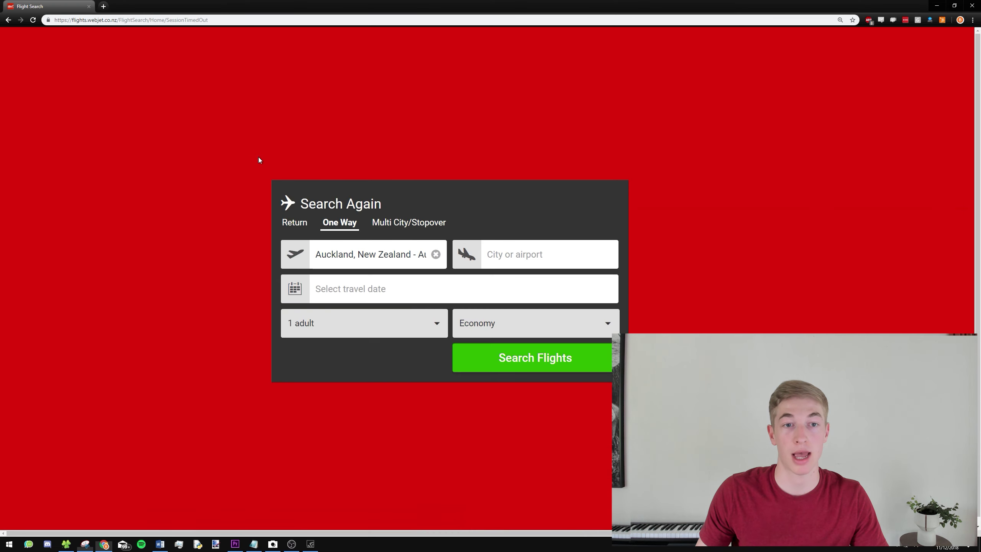
key("alt+Tab")
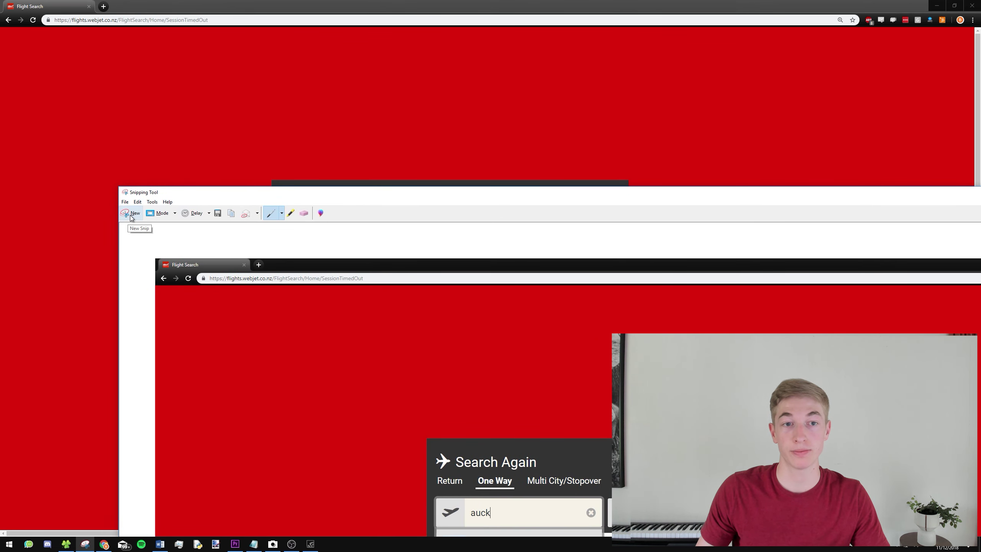
left_click(131, 217)
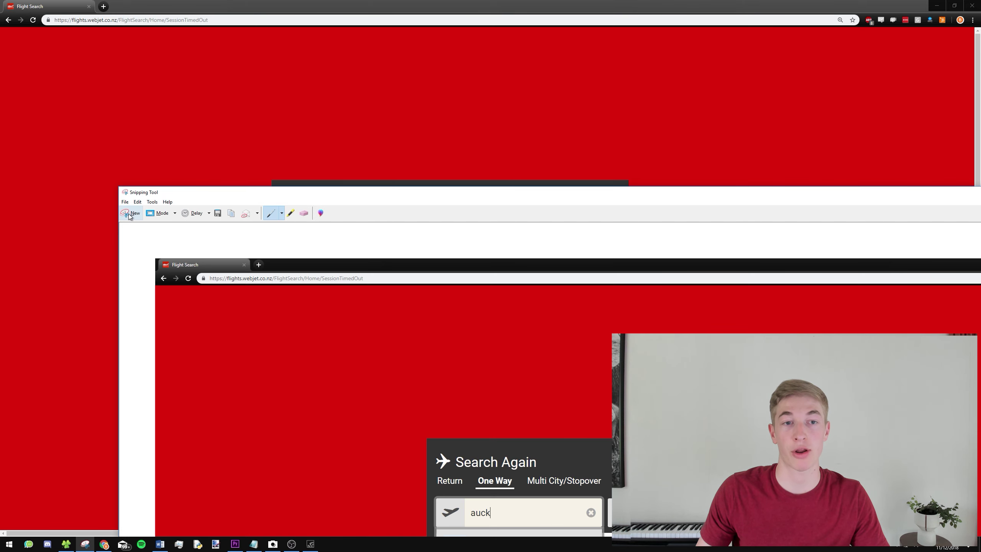
- During the delay type 'auck' in the origin, capture the browser, and save it as 'step 3'
type("auc")
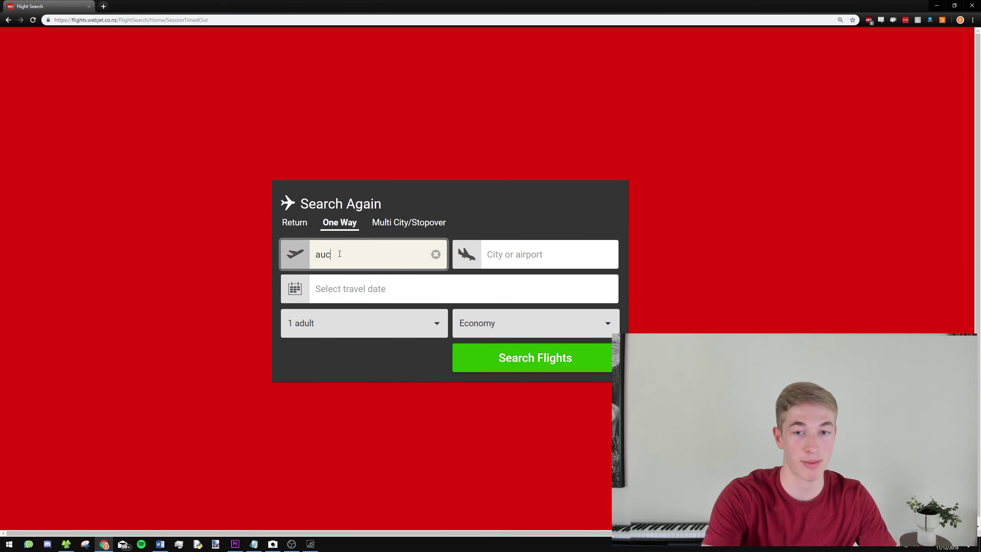
type("k")
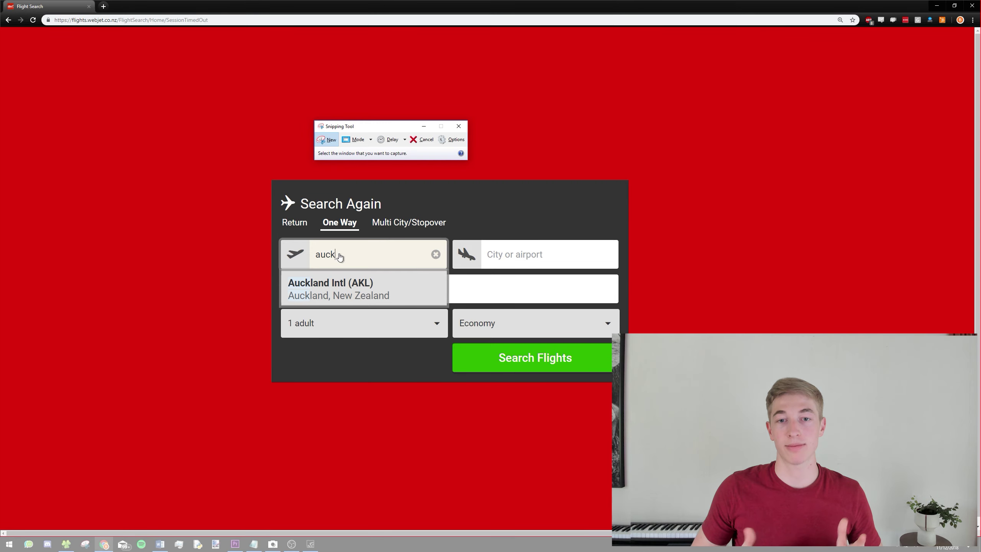
left_click(378, 217)
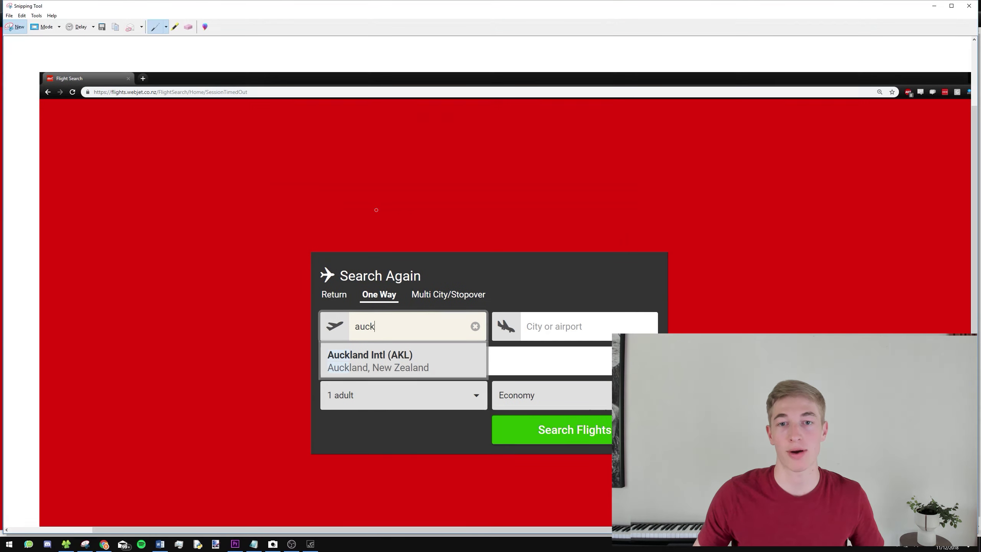
left_click(102, 27)
type("step 3")
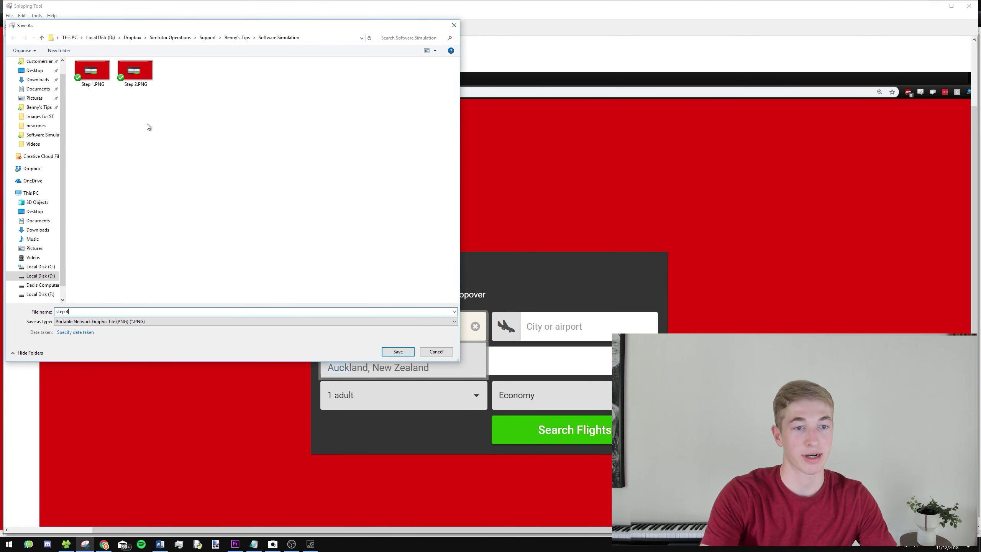
key("Return")
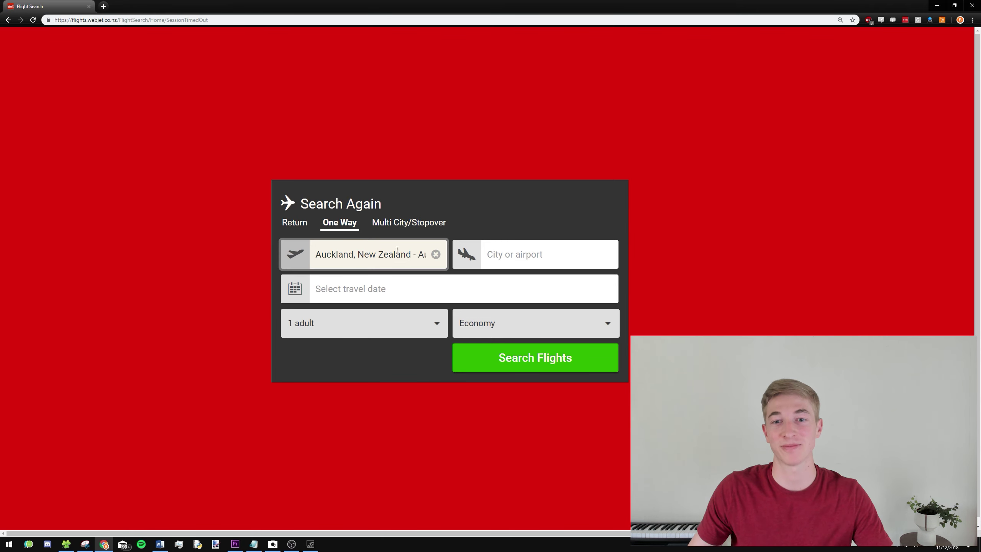
- Set Sydney (SYD) as destination, Thu 20 December 2018 as the date, and 2 adults
left_click(541, 254)
type("syd")
left_click(493, 283)
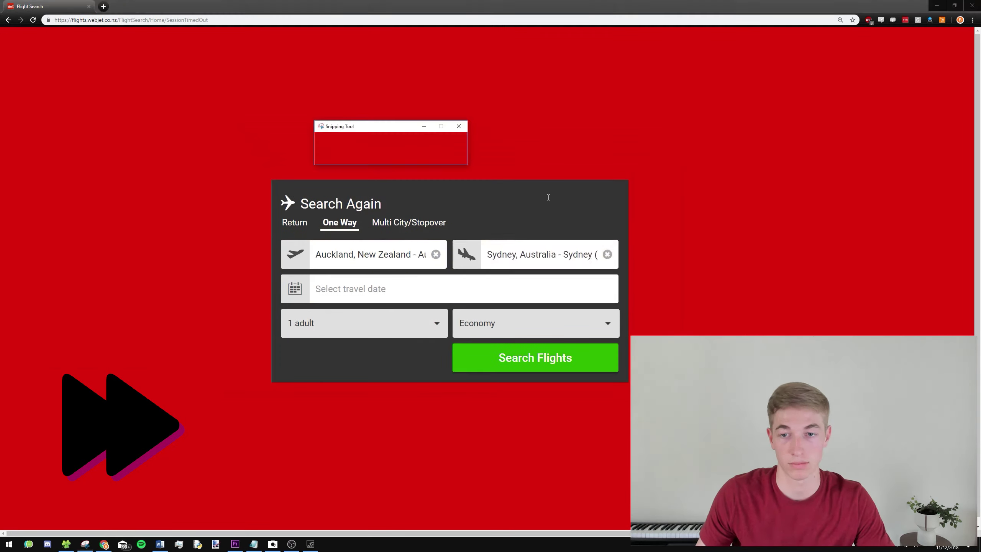
left_click(425, 289)
left_click(383, 463)
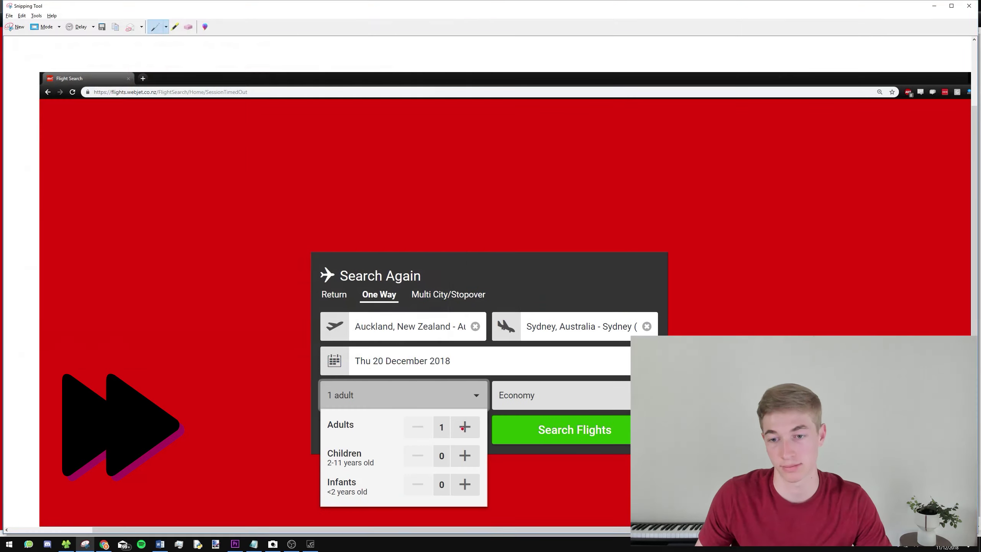
left_click(464, 427)
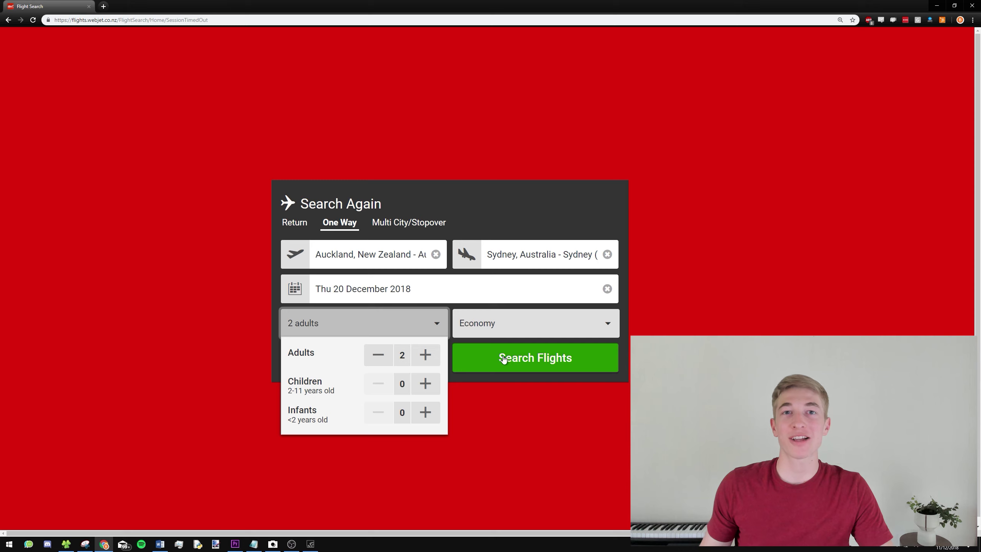
- Open Step 1.PNG from the saved screenshots folder in the photo viewer
key("alt+Tab")
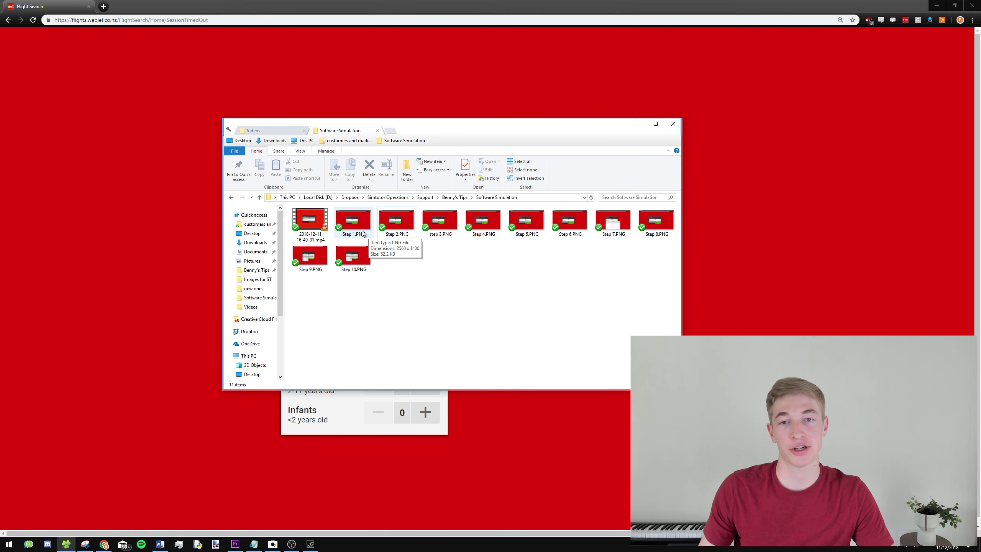
left_click(360, 225)
double_click(360, 226)
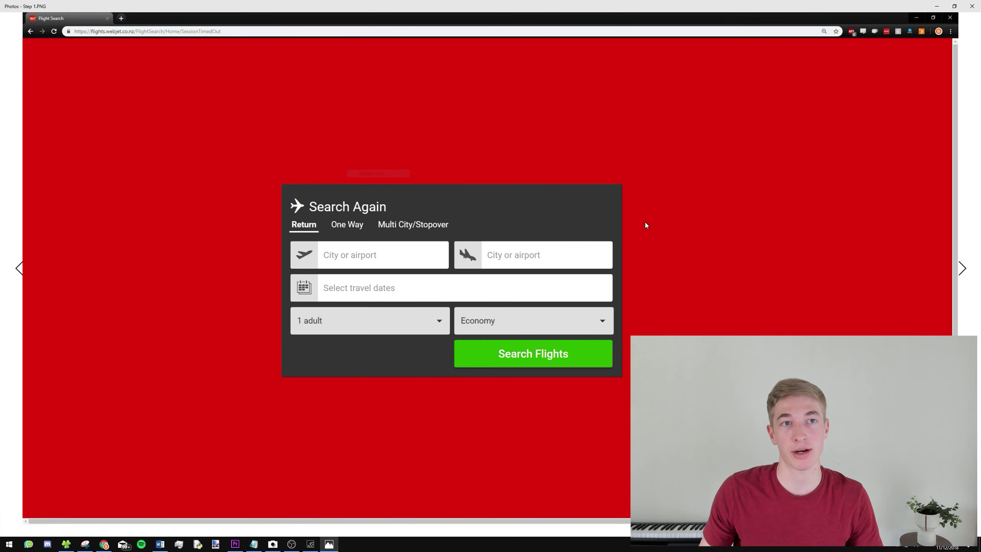
- Step through the captures in Photos from Step 1.PNG to Step 10.PNG, the completed Auckland–Sydney search
key("Right")
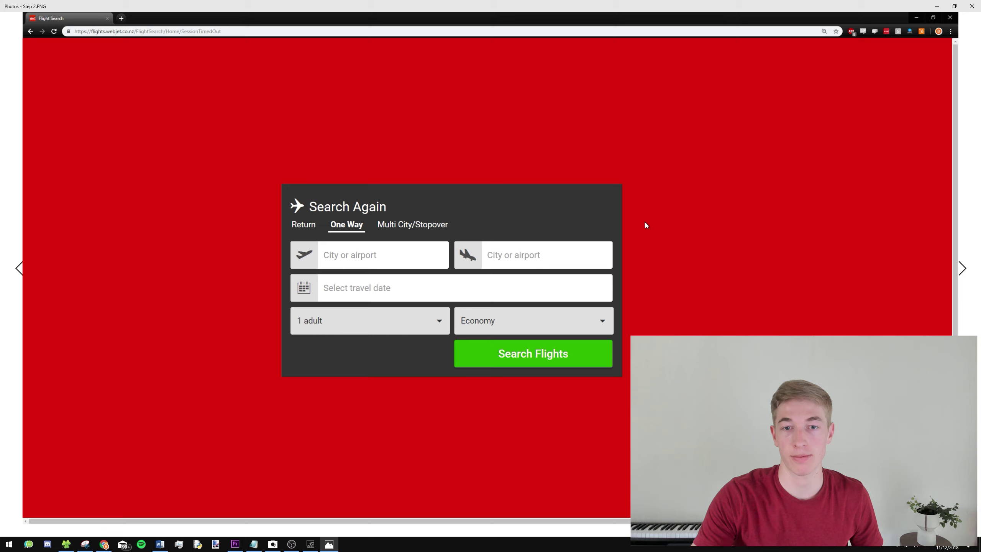
key("Left")
key("Right")
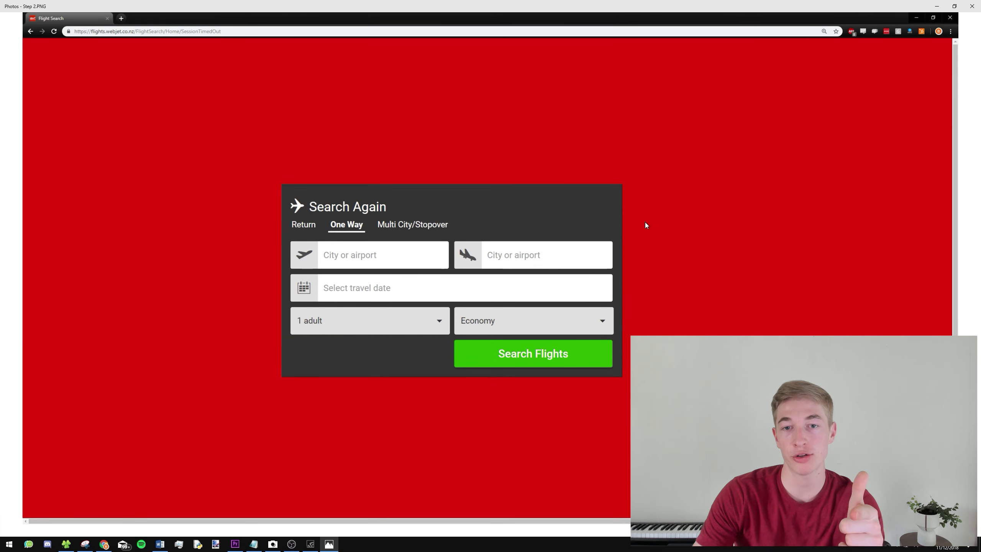
key("Right")
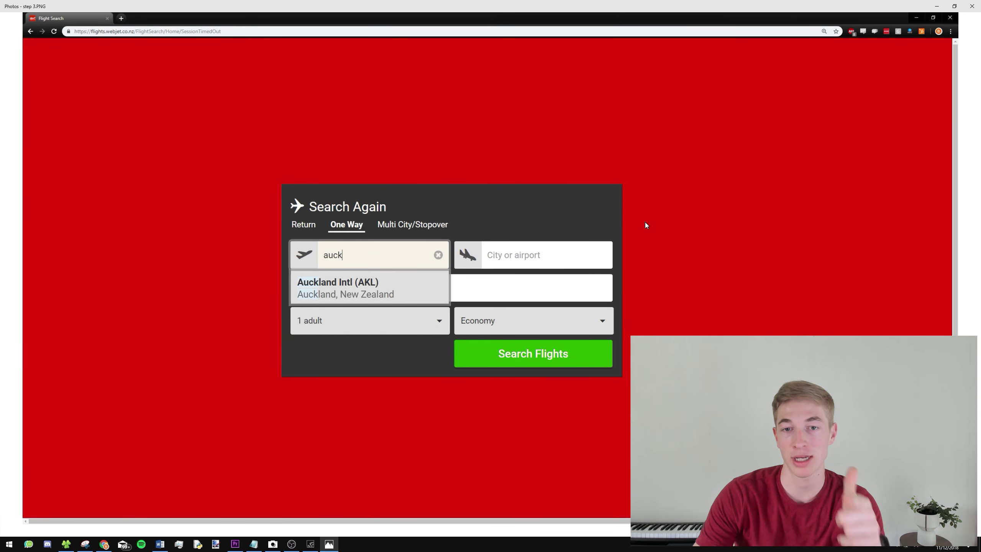
key("Right")
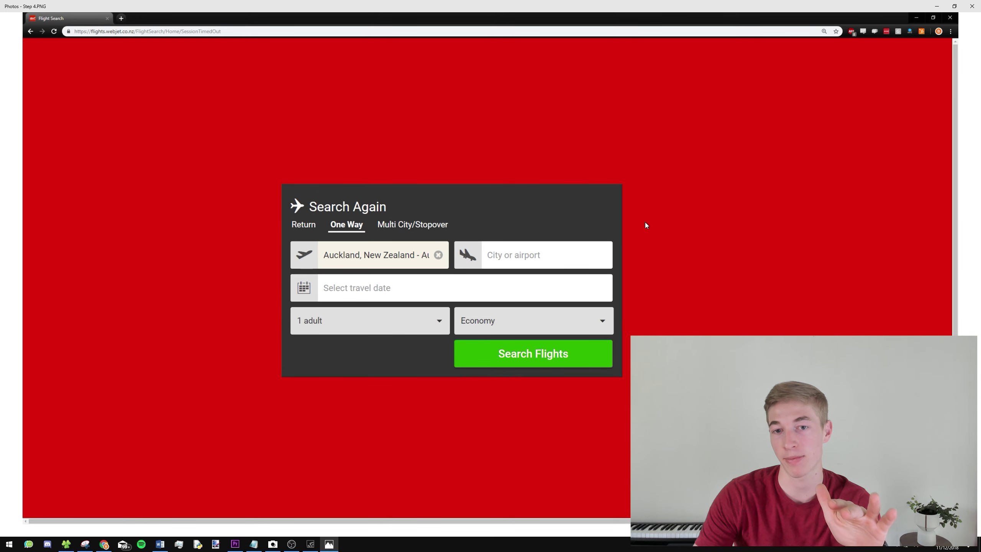
key("Right")
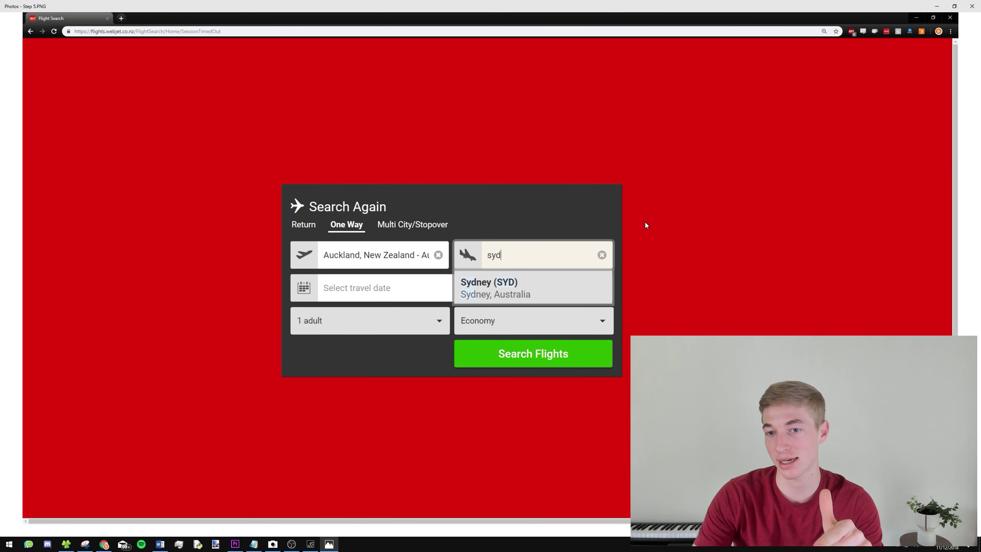
key("Right")
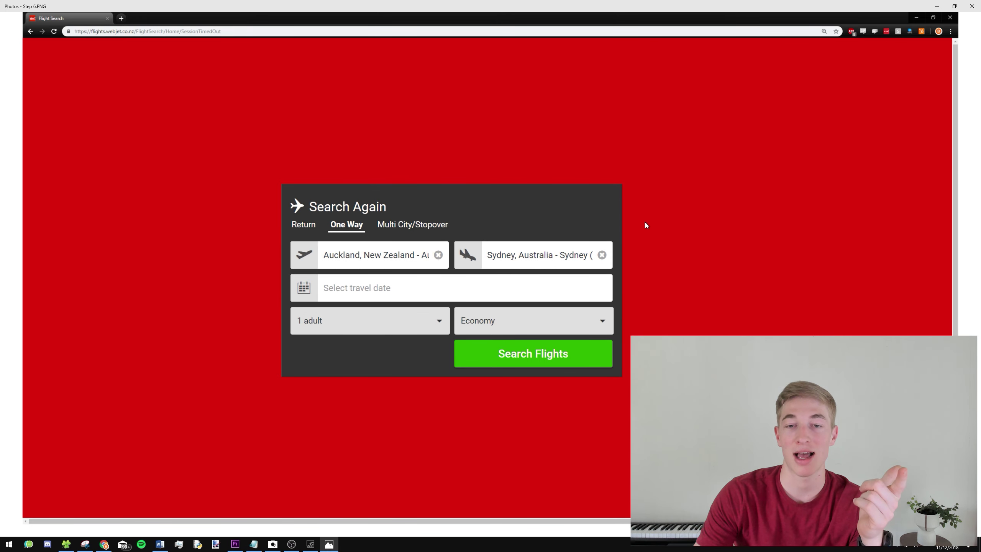
key("Right")
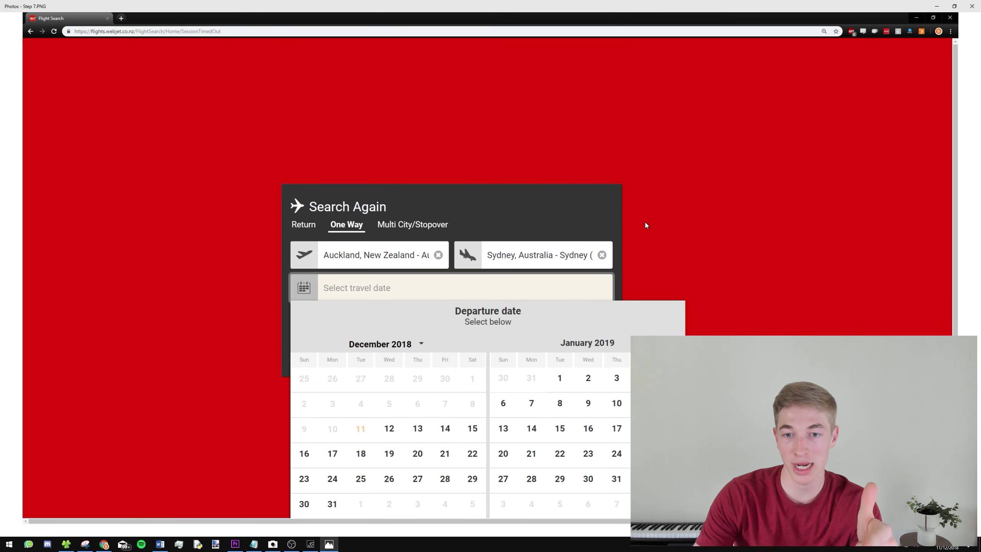
key("Right")
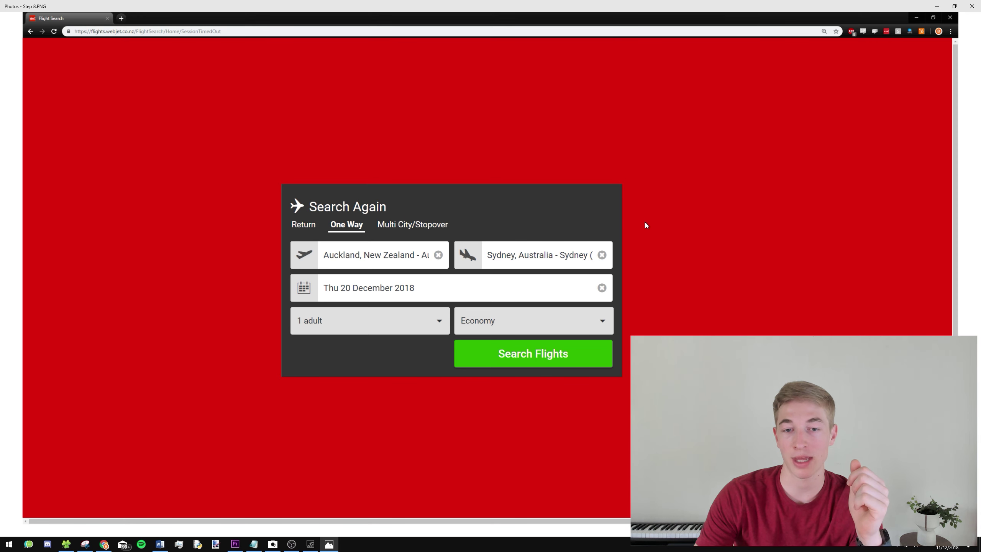
key("Right")
key("Right")
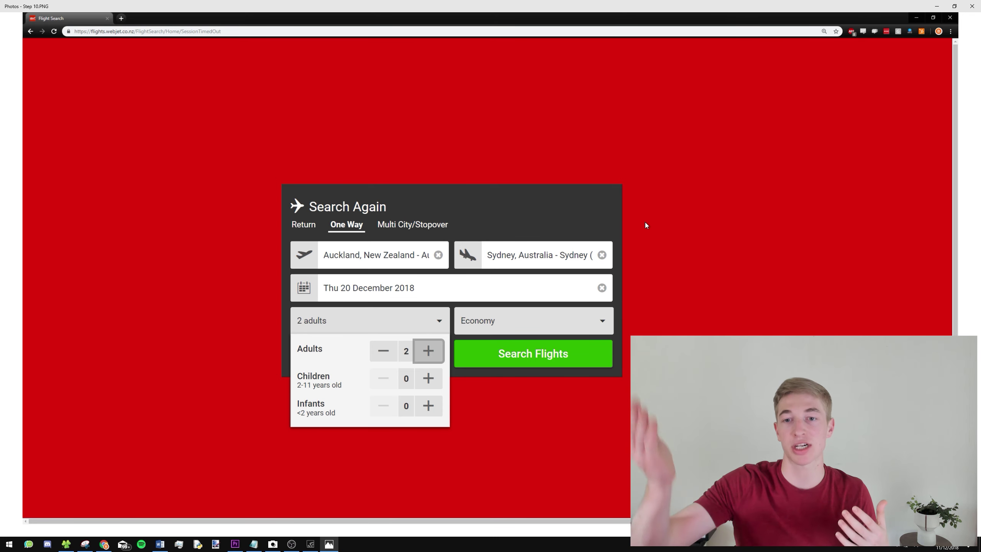
- Minimise Photos and deselect the file in the Software Simulation folder listing Step 1–10 PNGs
left_click(937, 6)
left_click(430, 320)
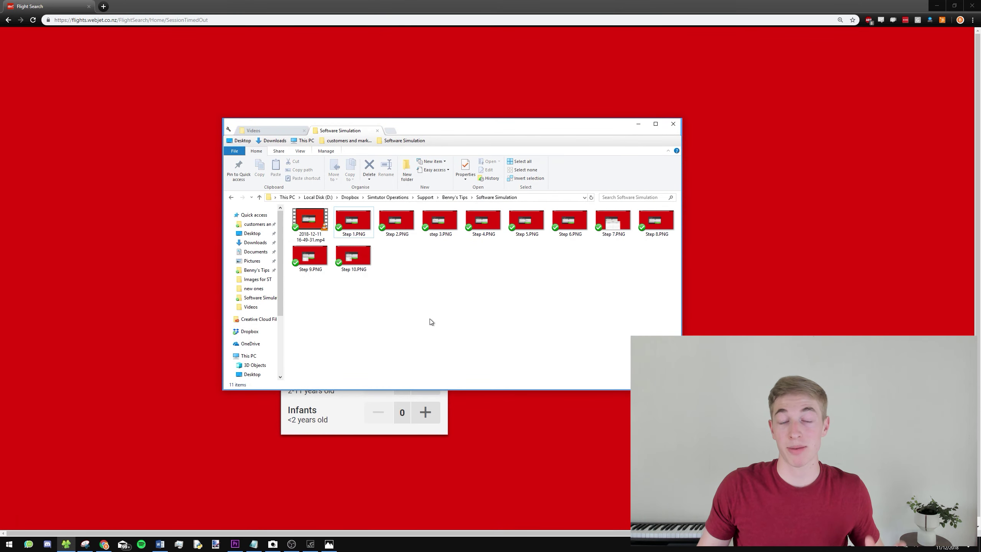